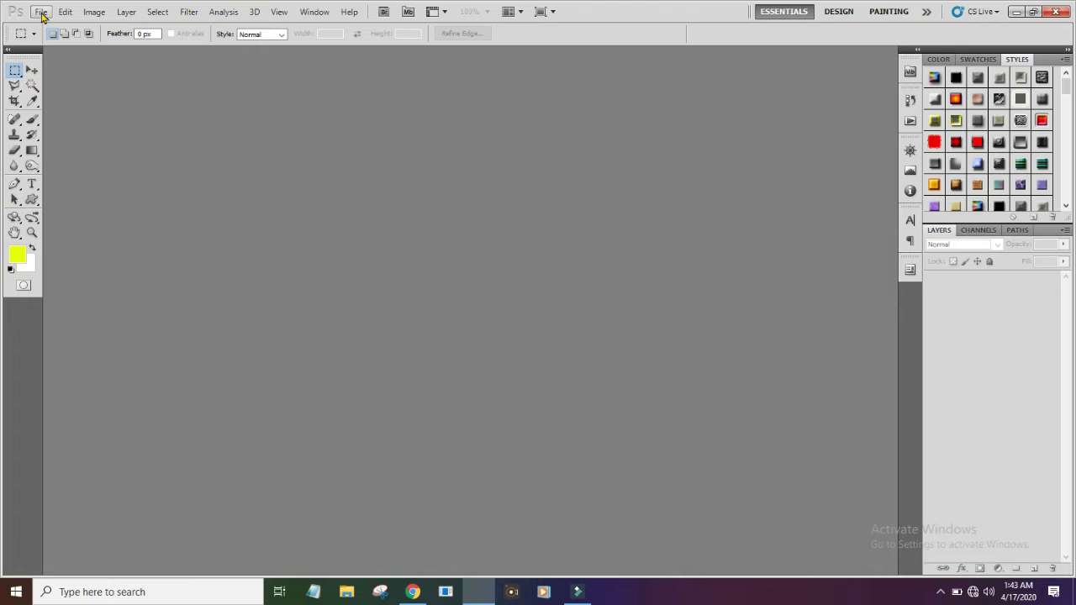
# Step: Open Photoshop's File menu to reach the new-document commands
pyautogui.click(40, 12)
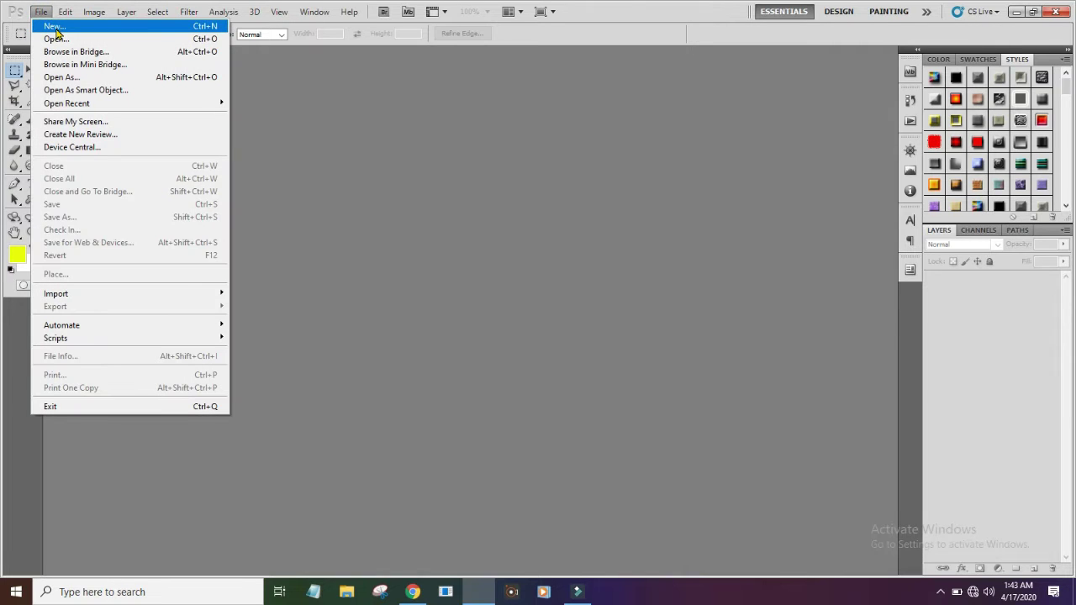
# Step: Create a blank white 1280×720 px document, then bring Google's homepage forward in Chrome
pyautogui.click(54, 26)
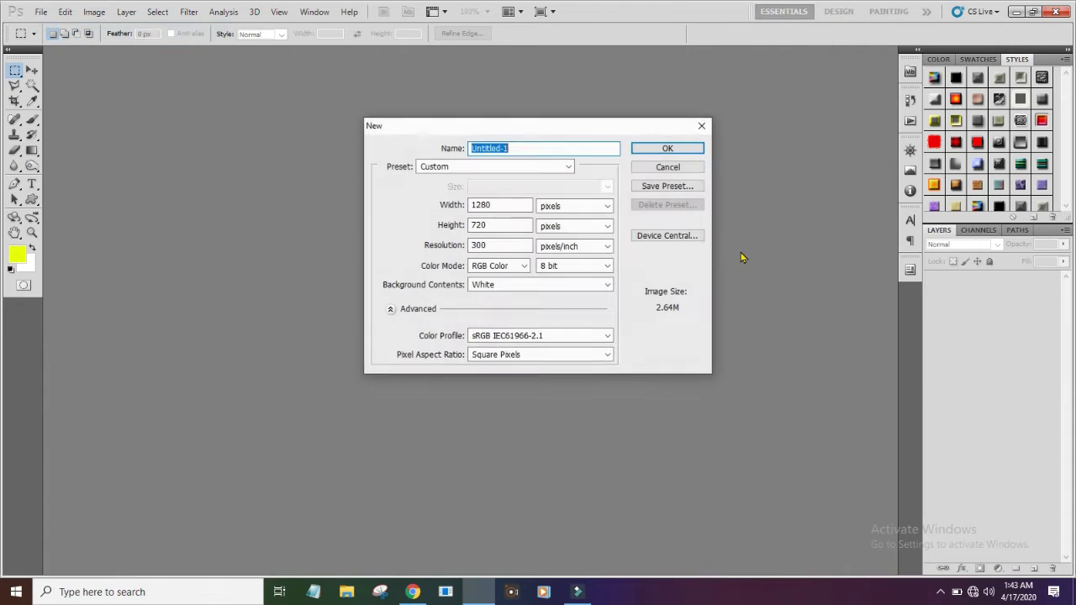
pyautogui.click(664, 150)
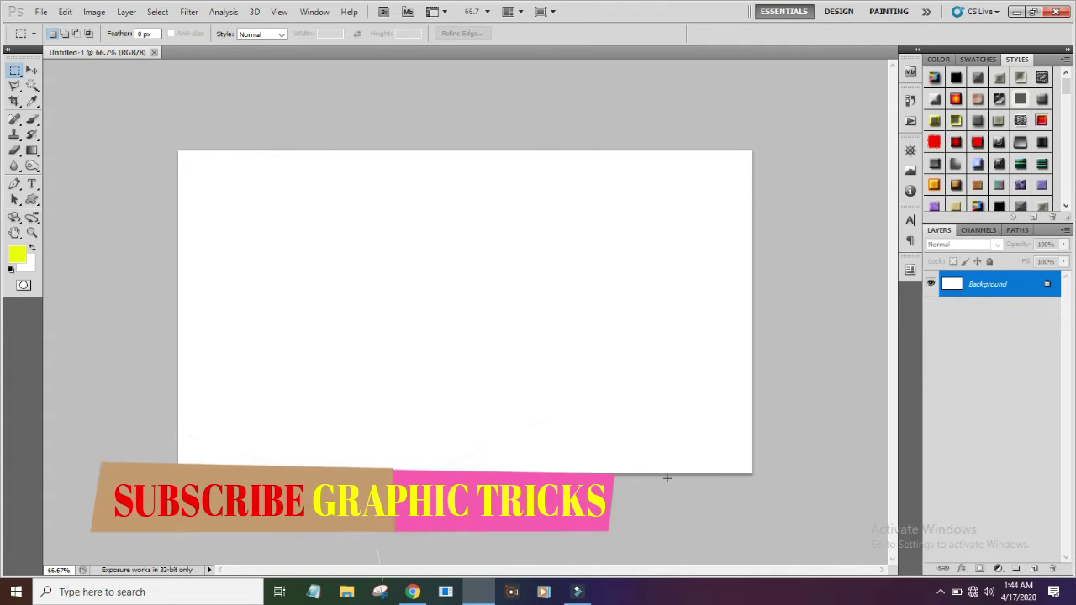
pyautogui.click(413, 593)
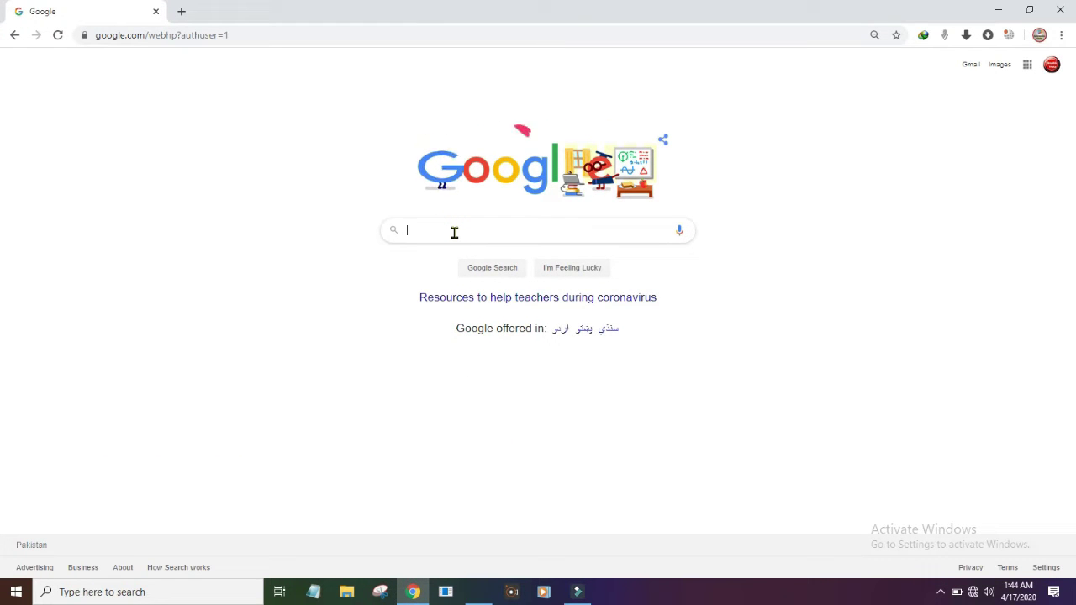
# Step: Search Google for 'flower images'
pyautogui.write('flower images')
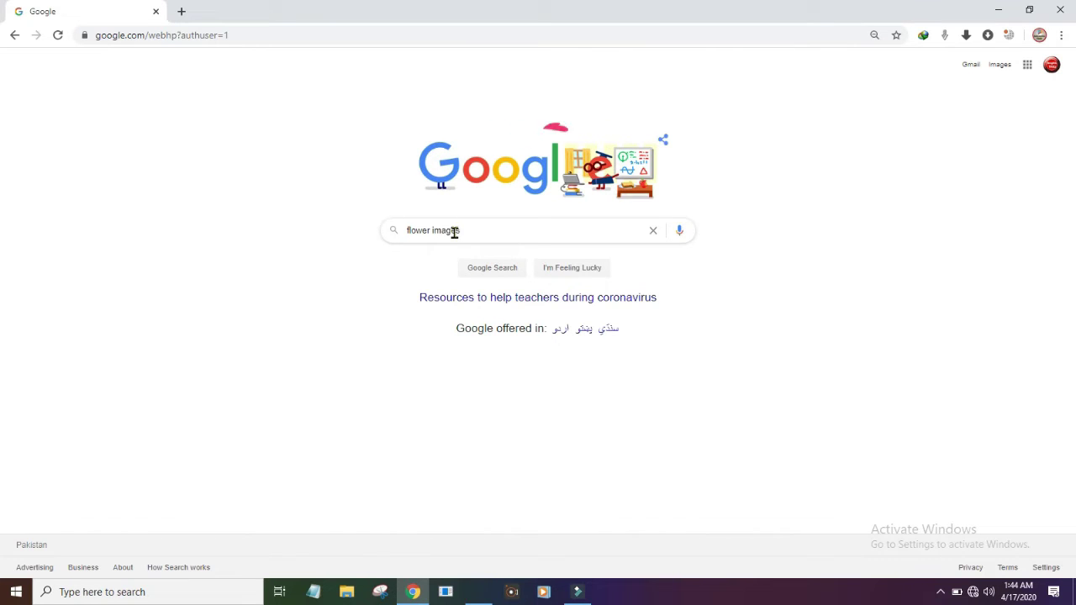
pyautogui.press('Return')
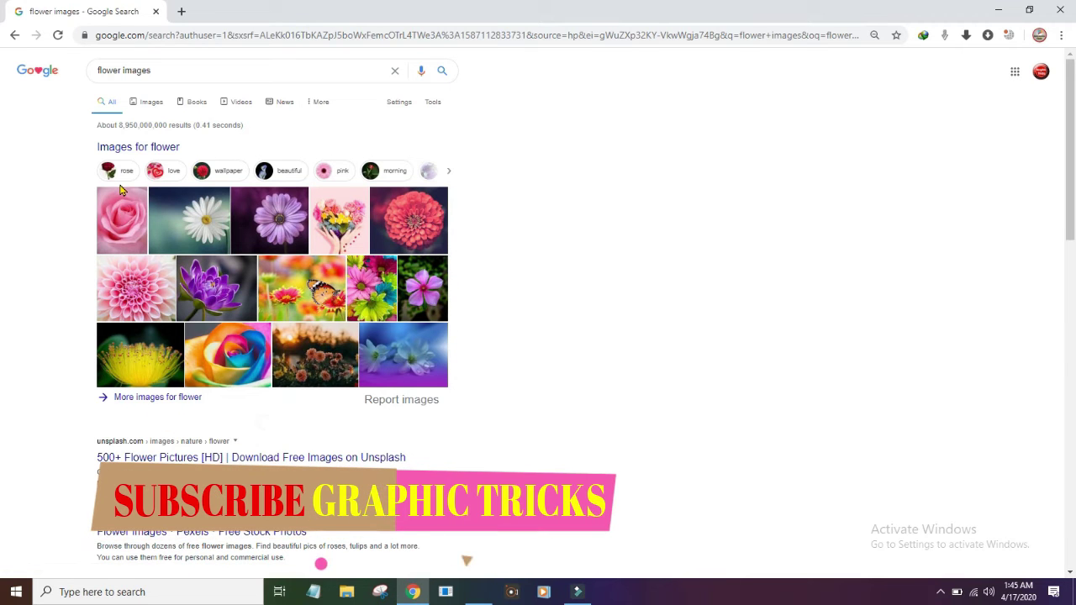
# Step: Switch to image results and copy the rainbow rose picture from its large preview
pyautogui.click(150, 103)
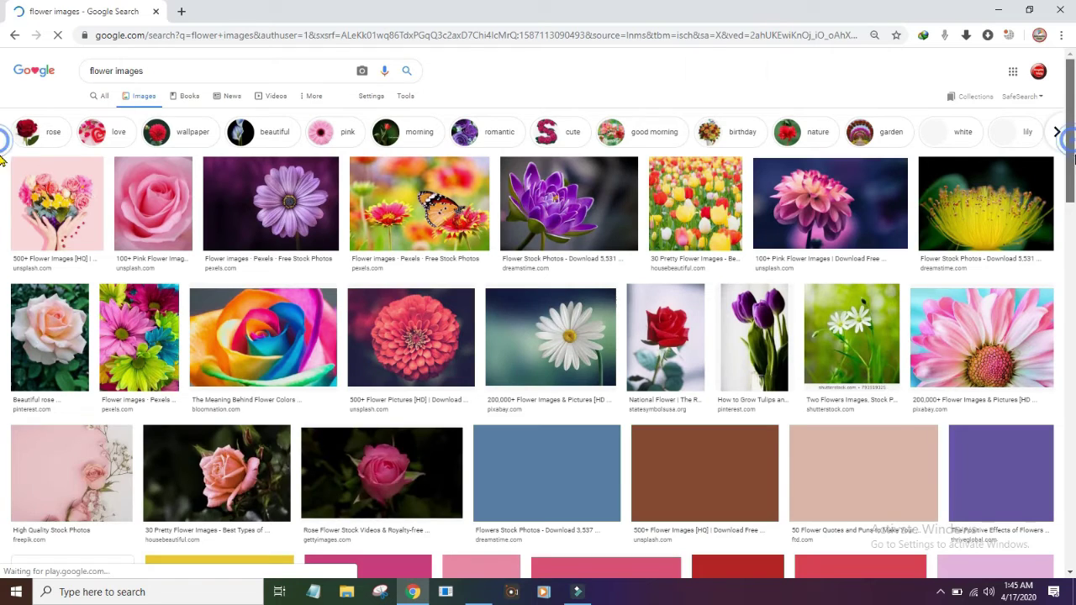
pyautogui.scroll(-3, 2, 217)
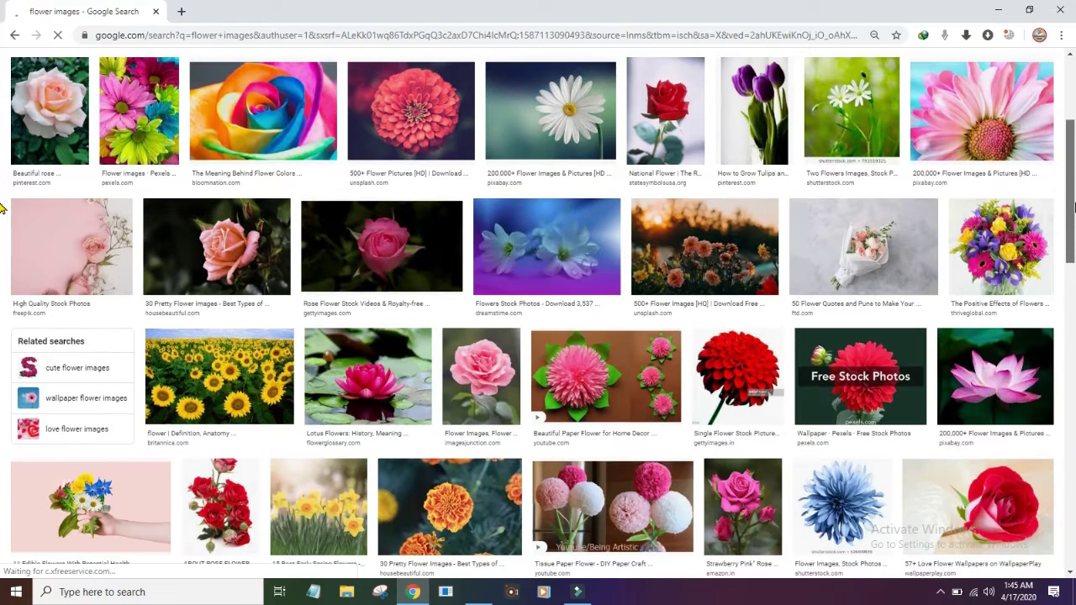
pyautogui.scroll(1, 2, 202)
pyautogui.scroll(1, 1, 180)
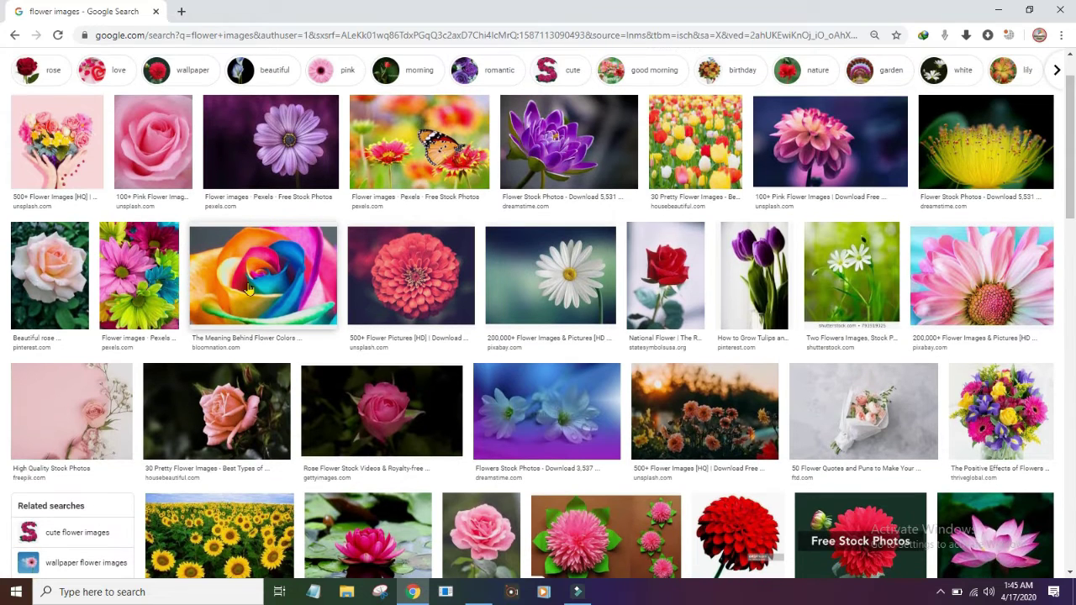
pyautogui.click(236, 301)
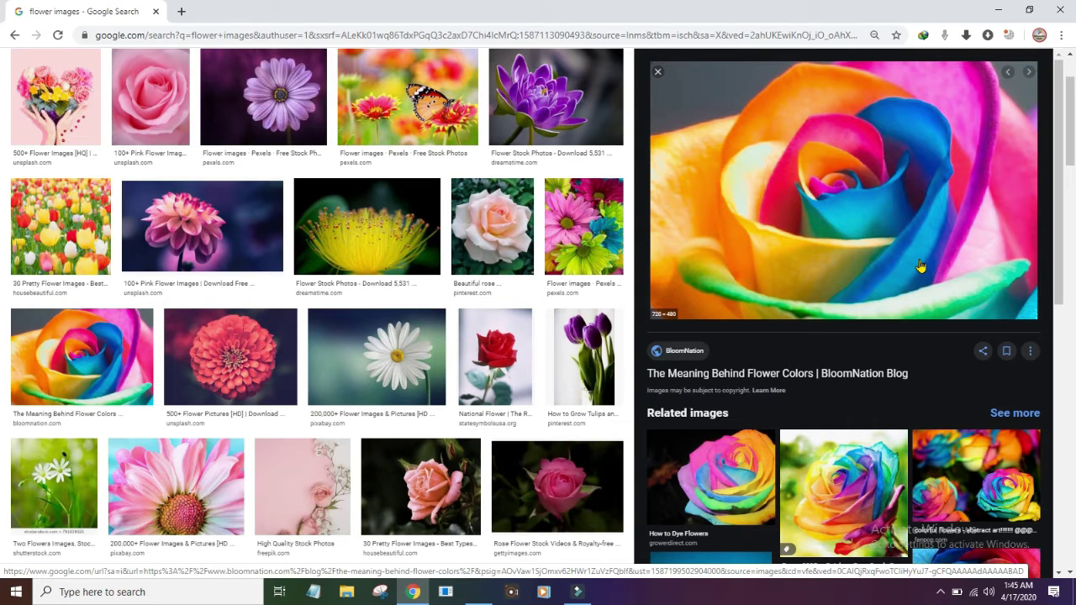
pyautogui.rightClick(817, 194)
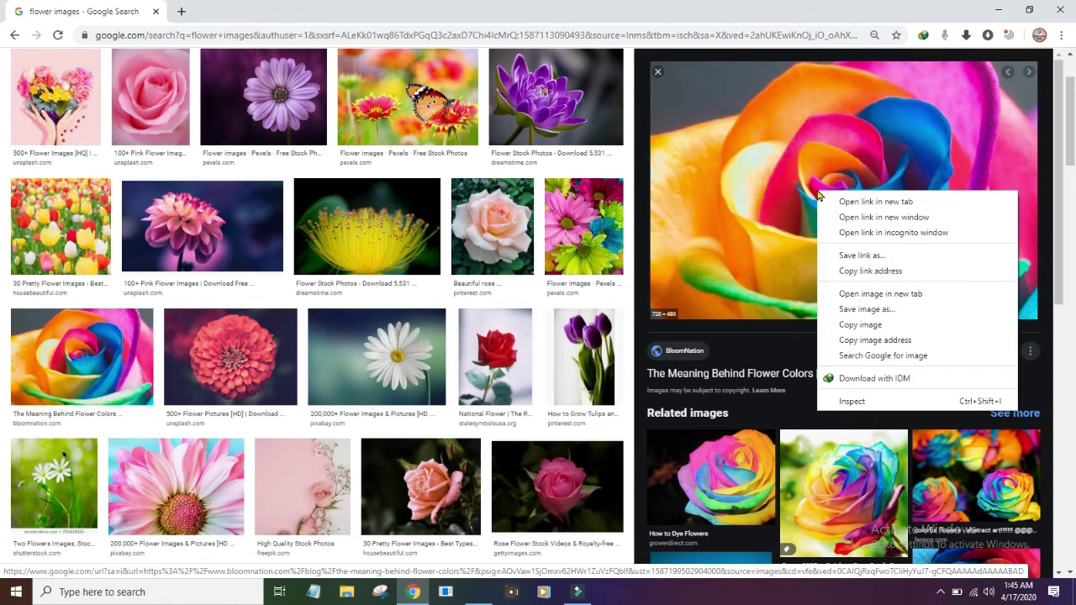
pyautogui.click(872, 327)
pyautogui.moveTo(512, 592)
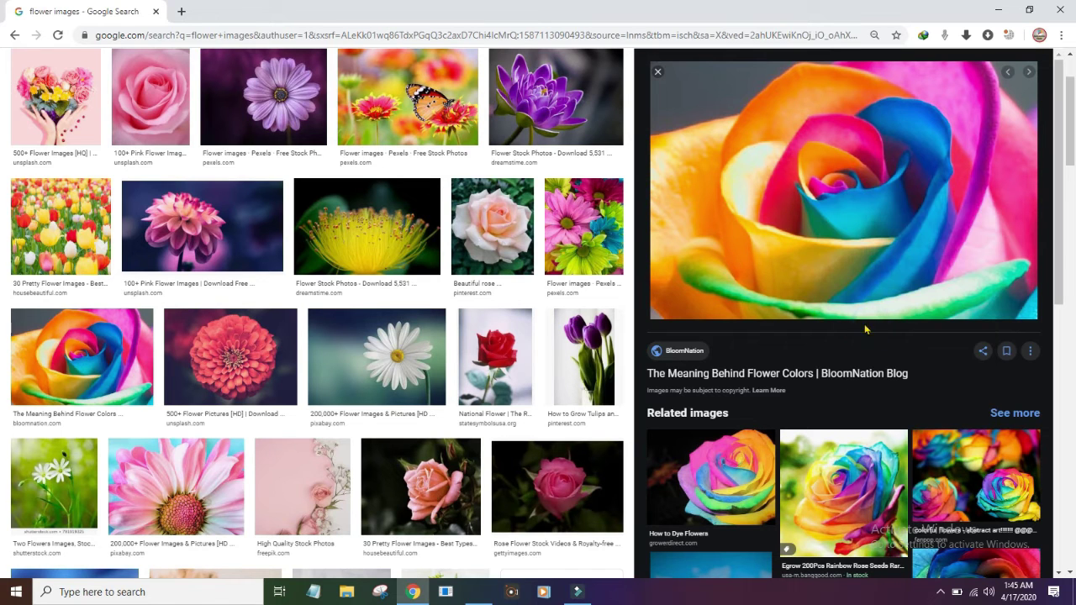
# Step: Paste the rainbow rose into the Photoshop canvas and move it to the top-left corner
pyautogui.click(490, 598)
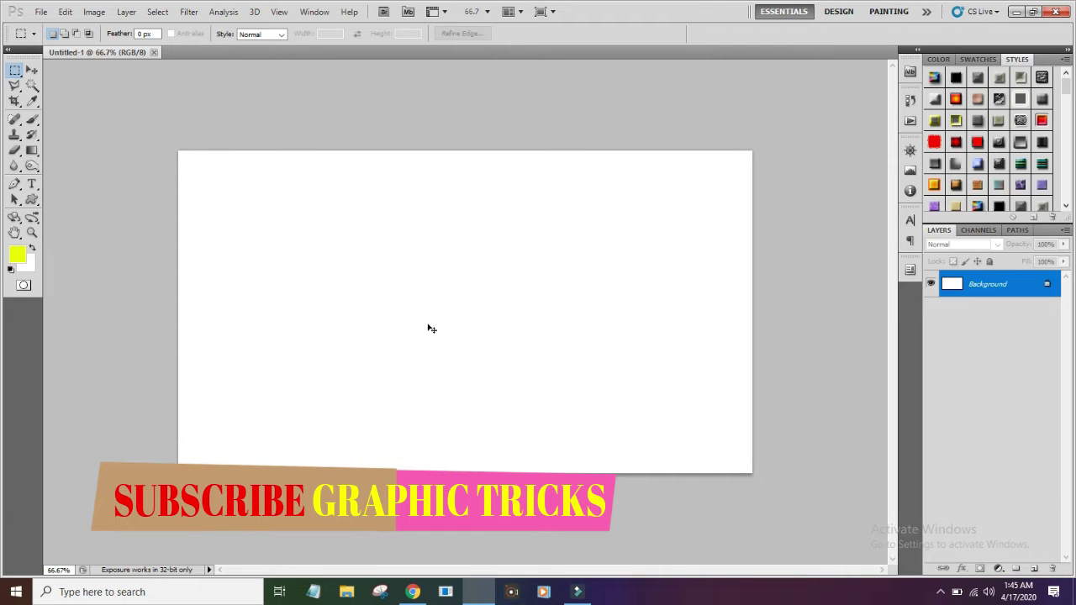
pyautogui.hotkey('ctrl', 'v')
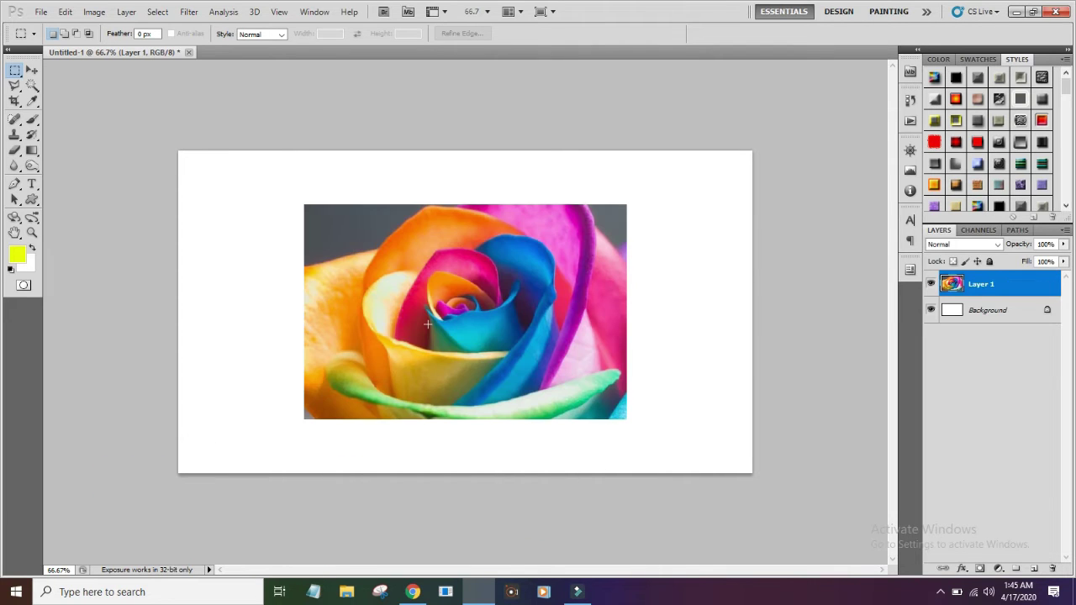
pyautogui.click(32, 72)
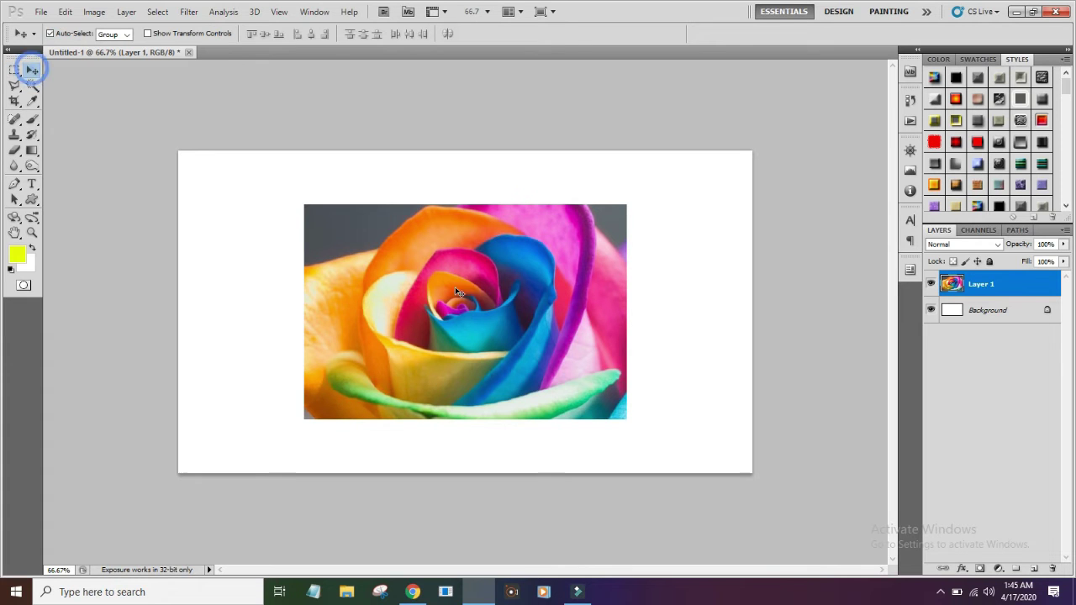
pyautogui.moveTo(461, 299); pyautogui.dragTo(336, 245)
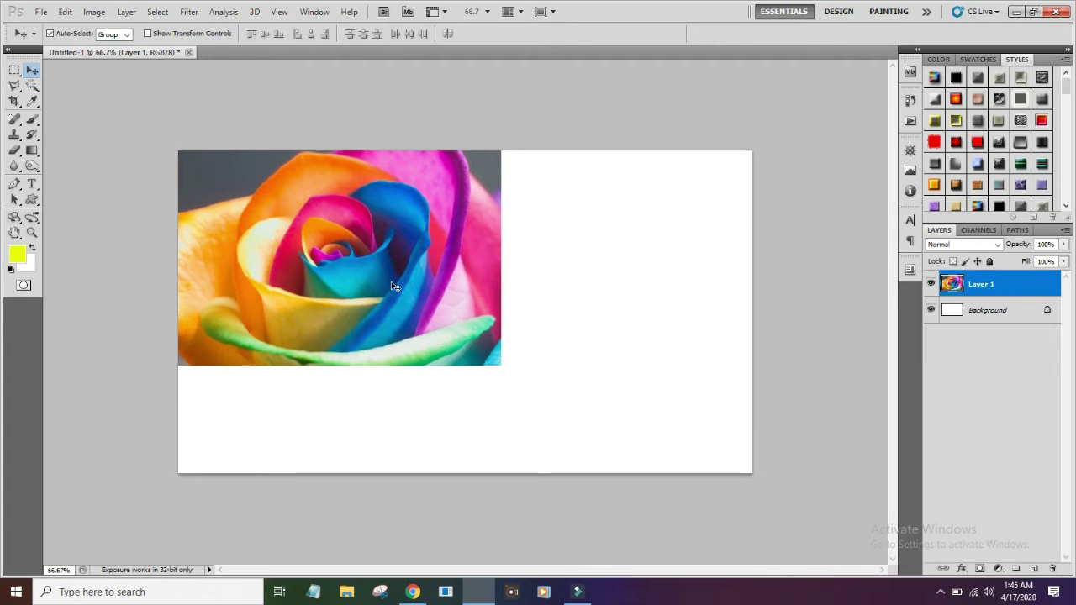
# Step: Resize the rainbow rose to full canvas height and narrow it to the left side
pyautogui.hotkey('ctrl', 't')
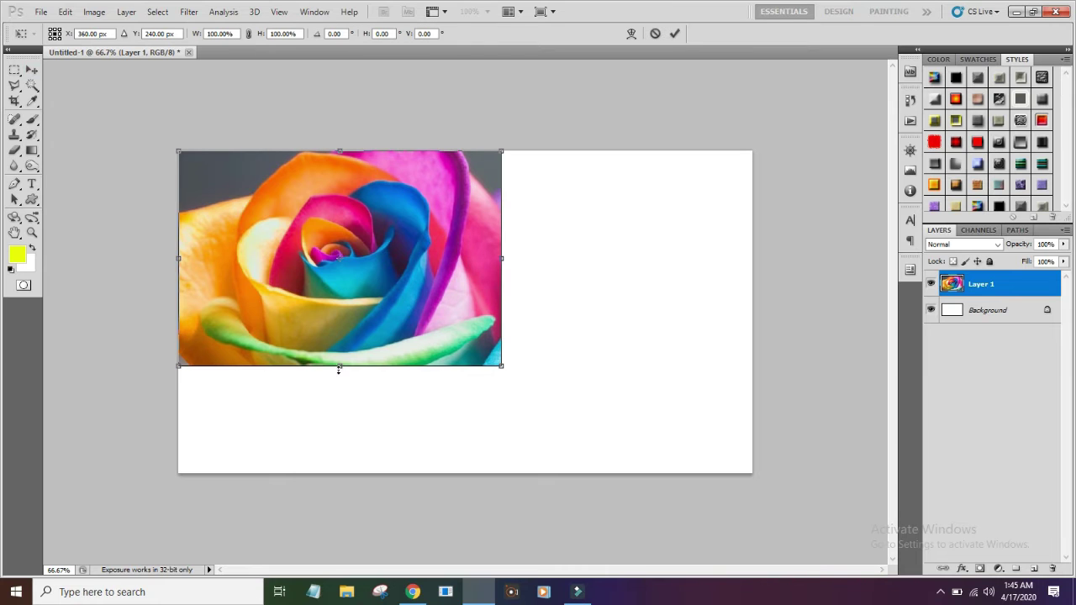
pyautogui.moveTo(340, 368); pyautogui.dragTo(337, 474)
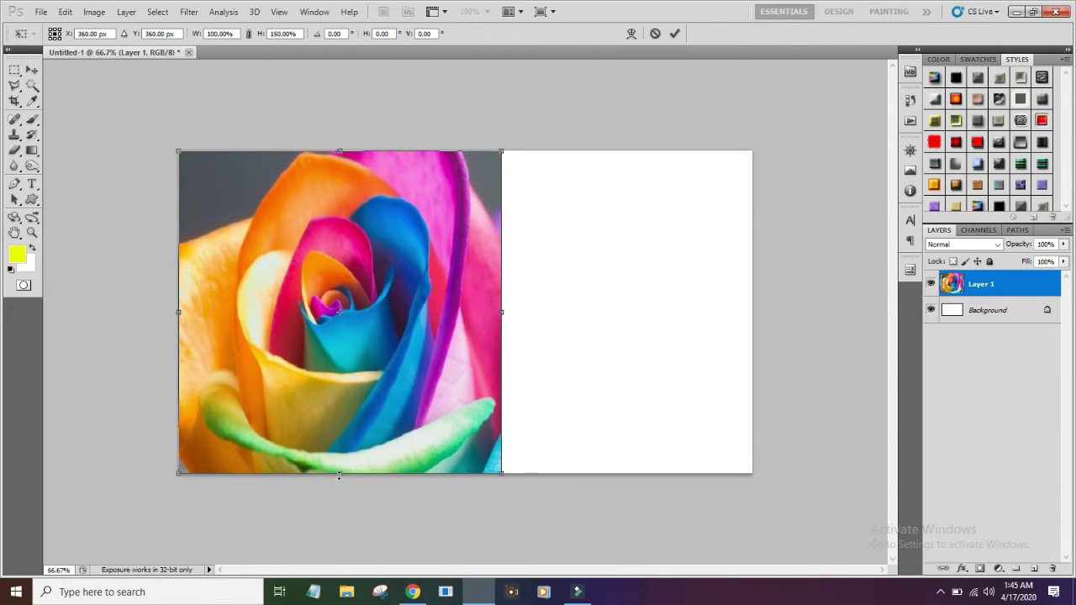
pyautogui.moveTo(502, 312); pyautogui.dragTo(405, 312)
pyautogui.click(675, 33)
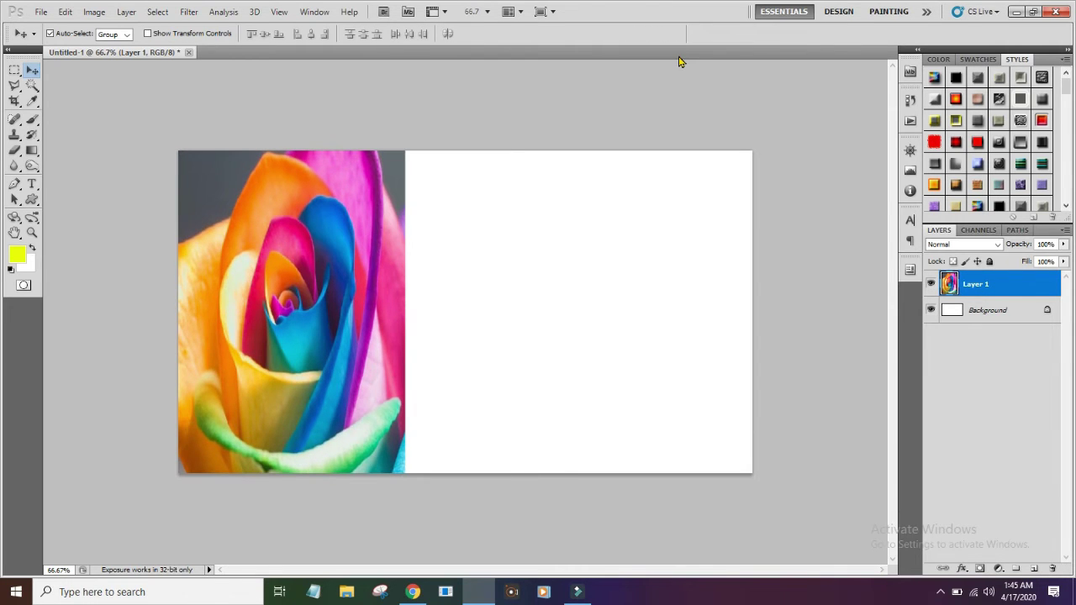
# Step: Copy the State Symbols USA red rose image from Google Images and return to Photoshop
pyautogui.click(413, 592)
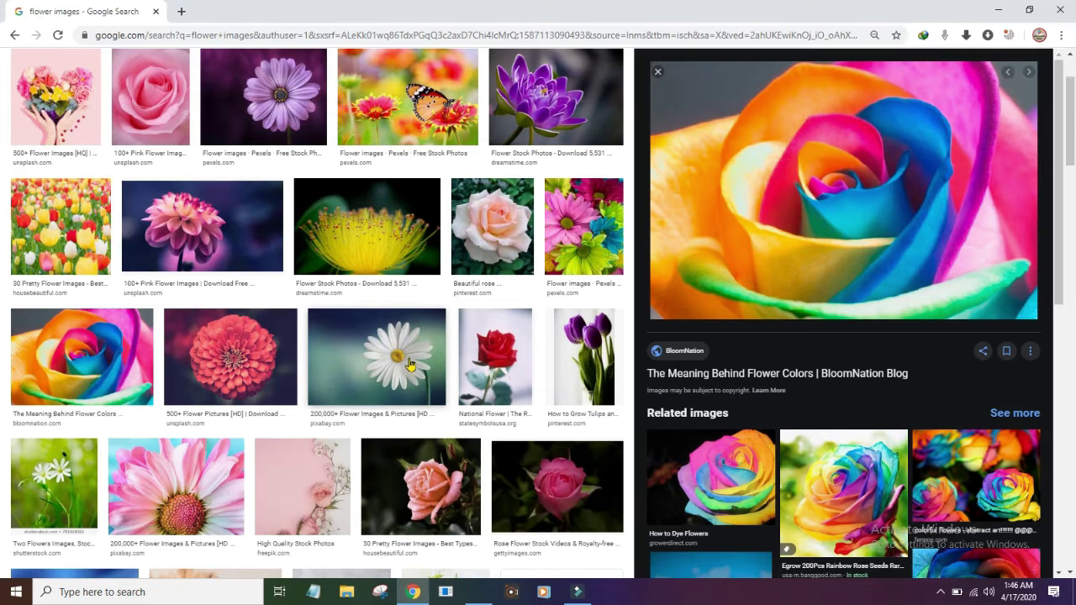
pyautogui.scroll(-3, 487, 380)
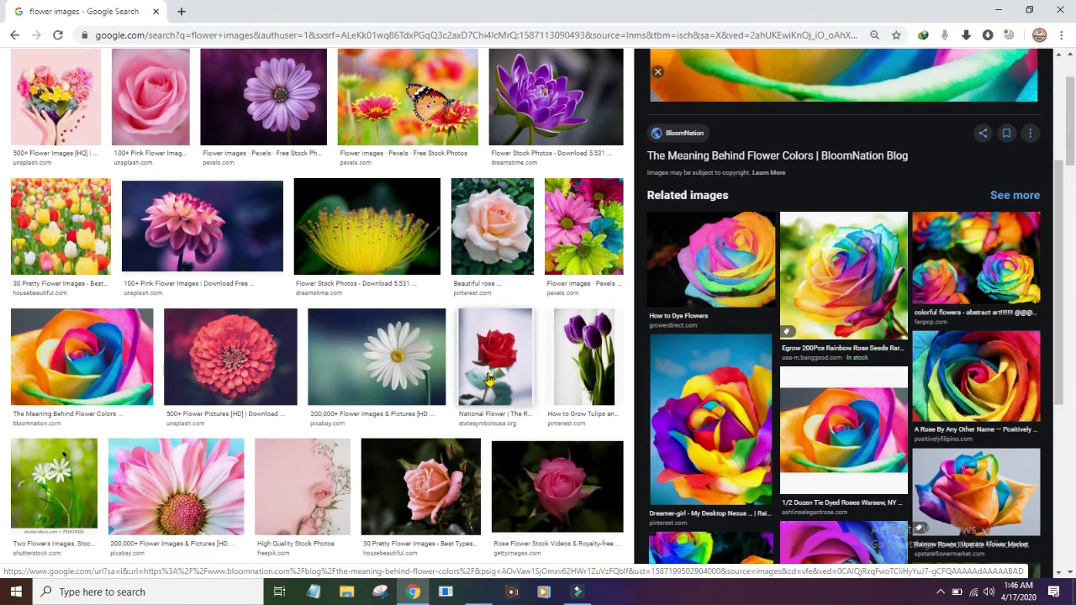
pyautogui.click(488, 380)
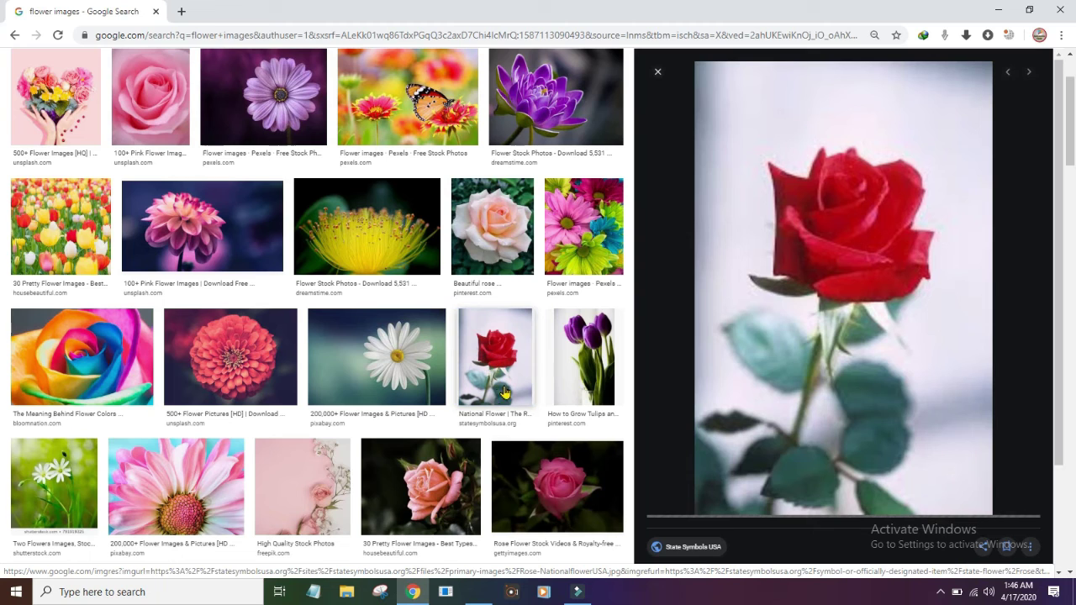
pyautogui.scroll(-2, 714, 257)
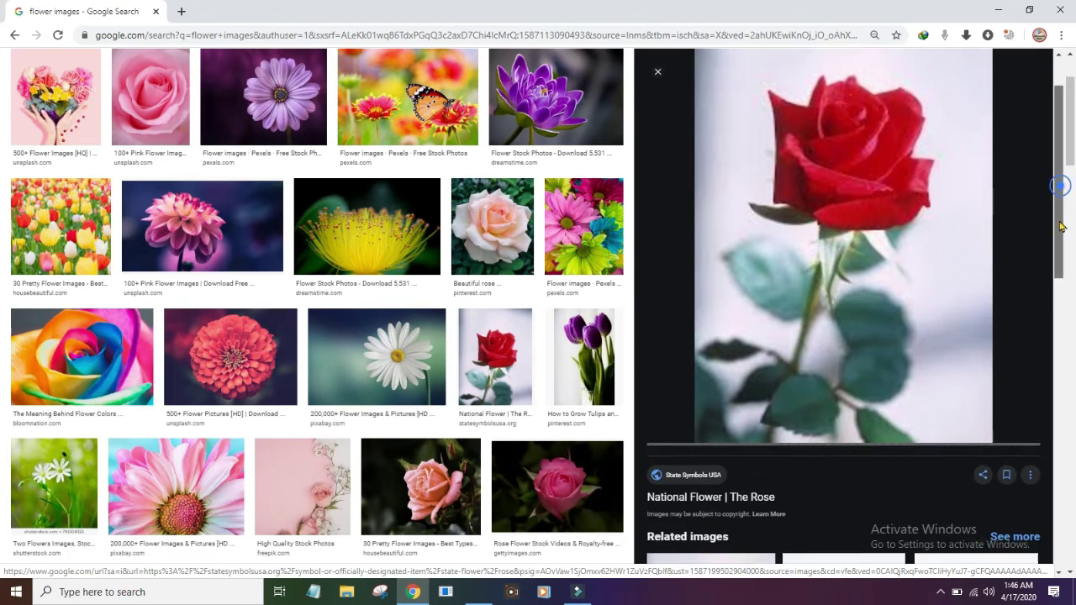
pyautogui.rightClick(800, 229)
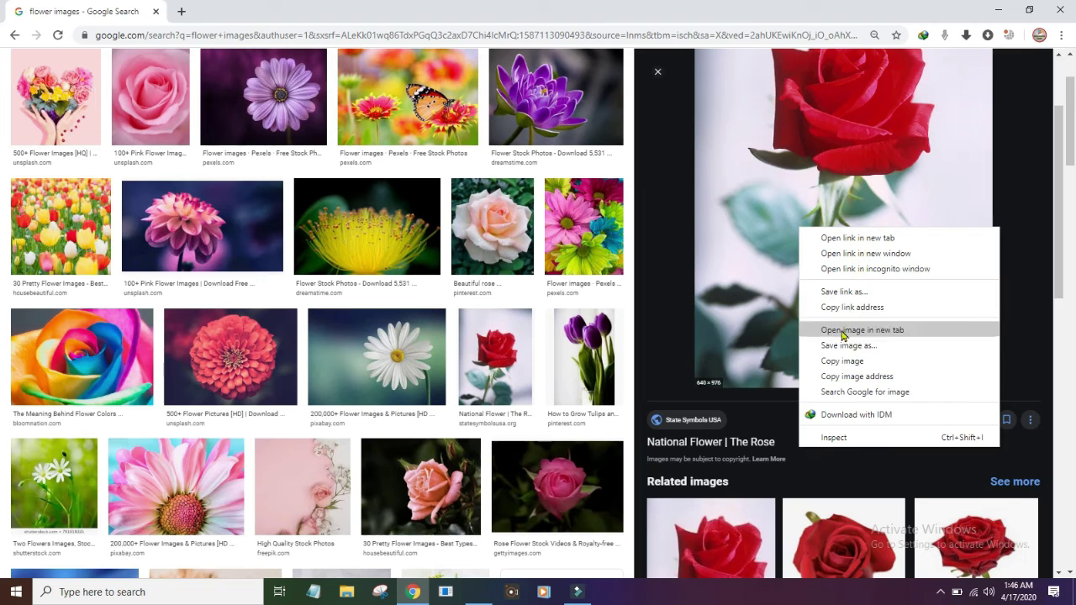
pyautogui.click(850, 362)
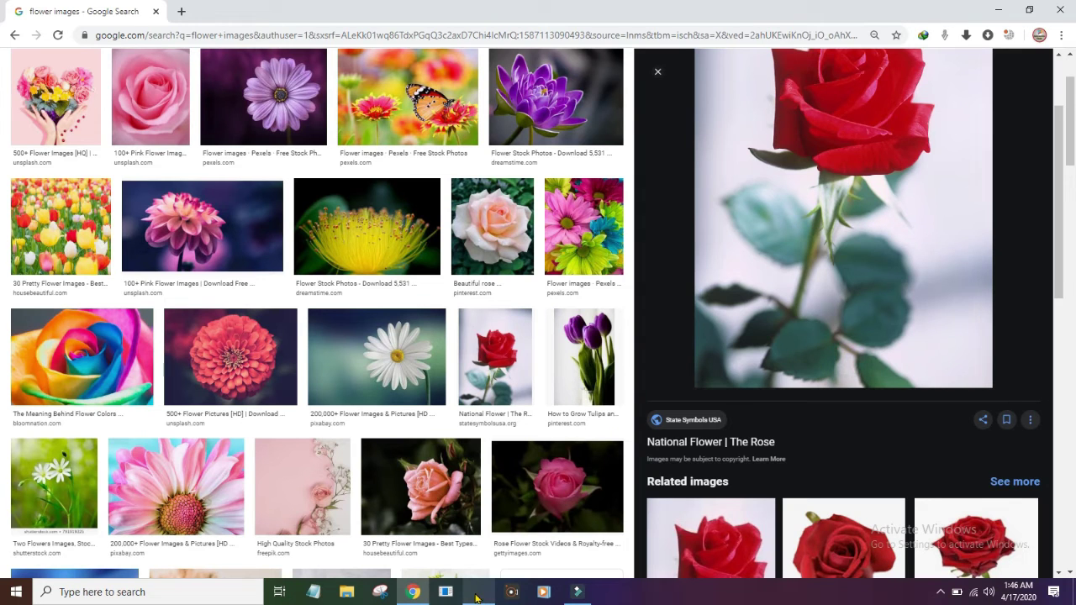
pyautogui.click(476, 593)
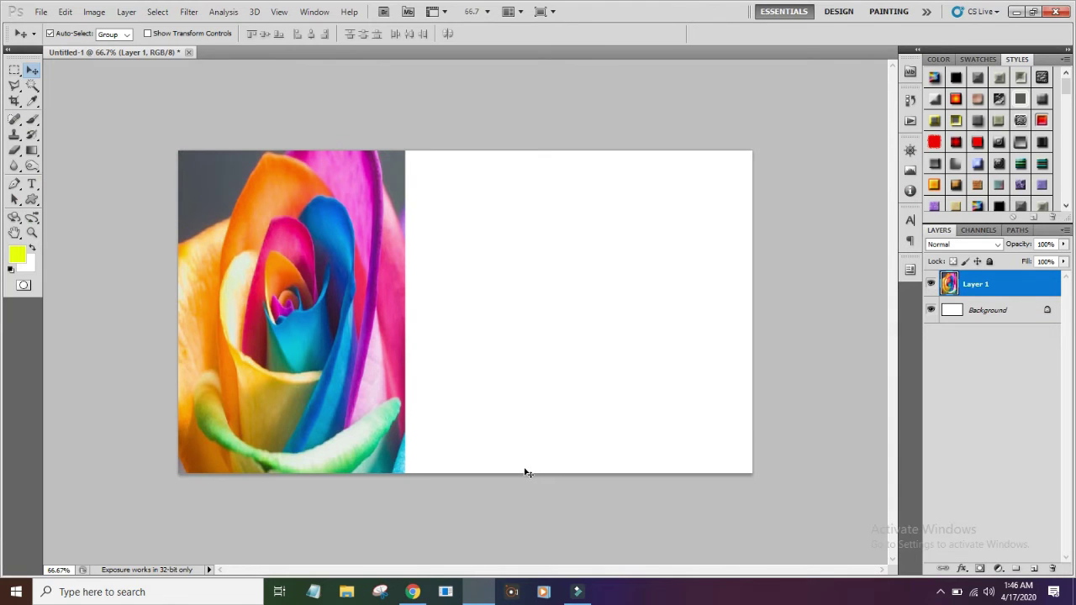
# Step: Paste the red rose beside the rainbow rose and narrow it to about 64% width
pyautogui.hotkey('ctrl', 'v')
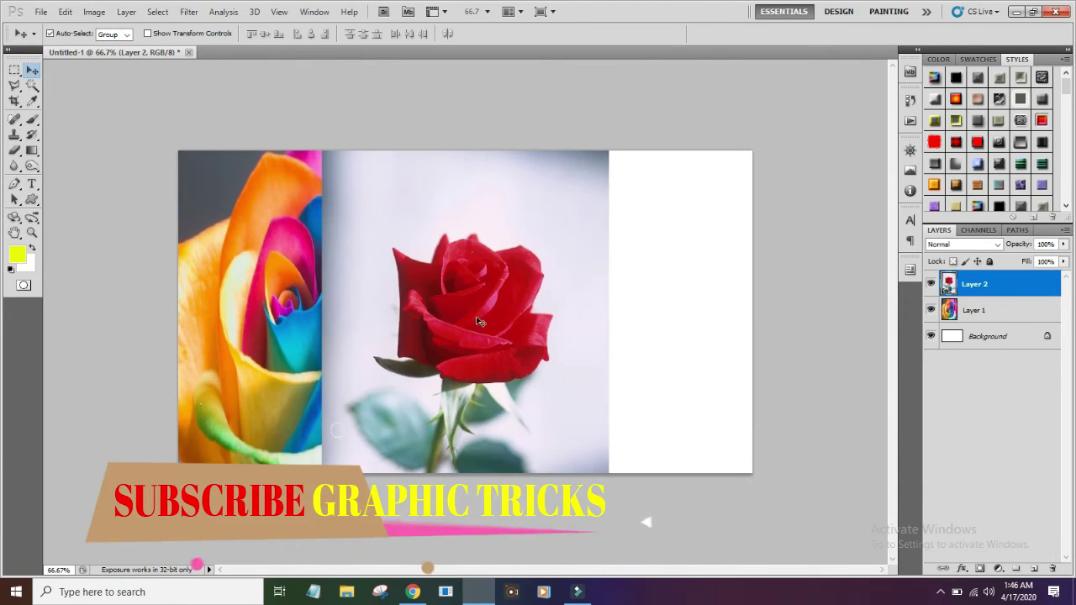
pyautogui.moveTo(492, 290); pyautogui.dragTo(552, 292)
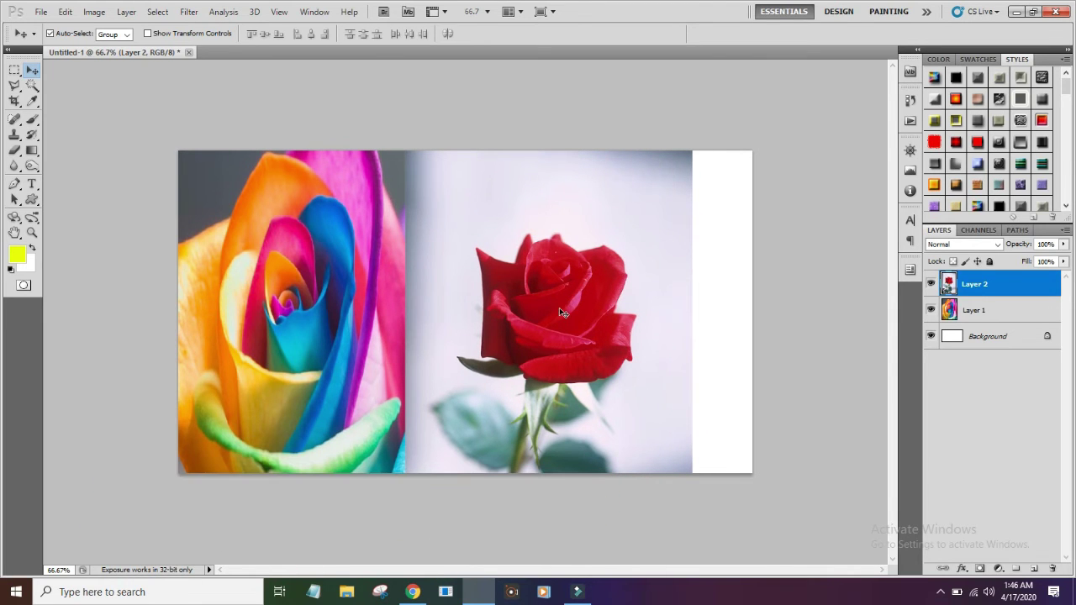
pyautogui.hotkey('ctrl', 't')
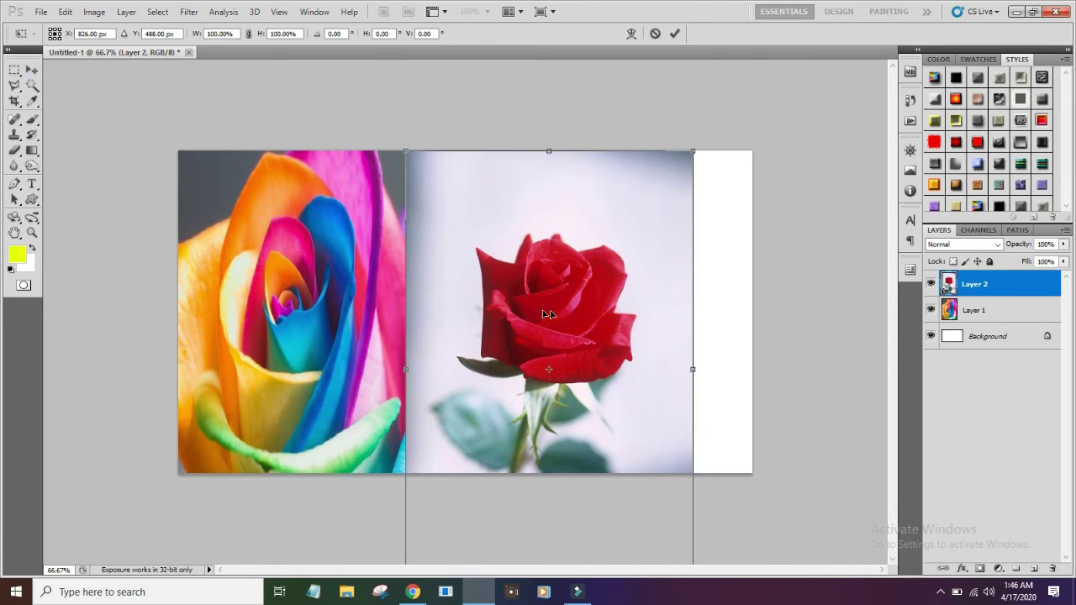
pyautogui.moveTo(694, 368); pyautogui.dragTo(593, 361)
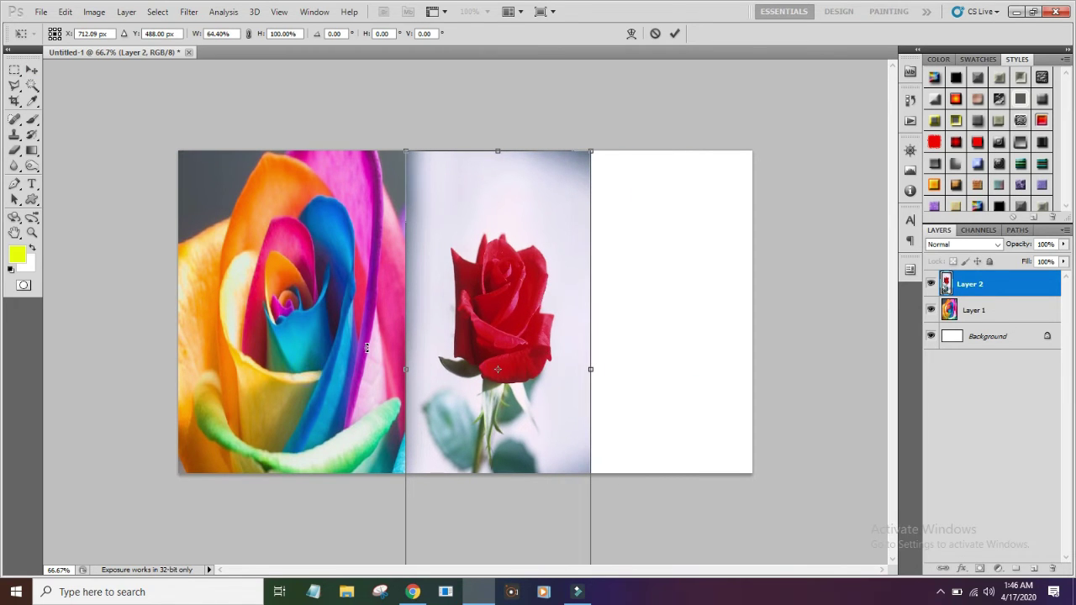
pyautogui.press('Return')
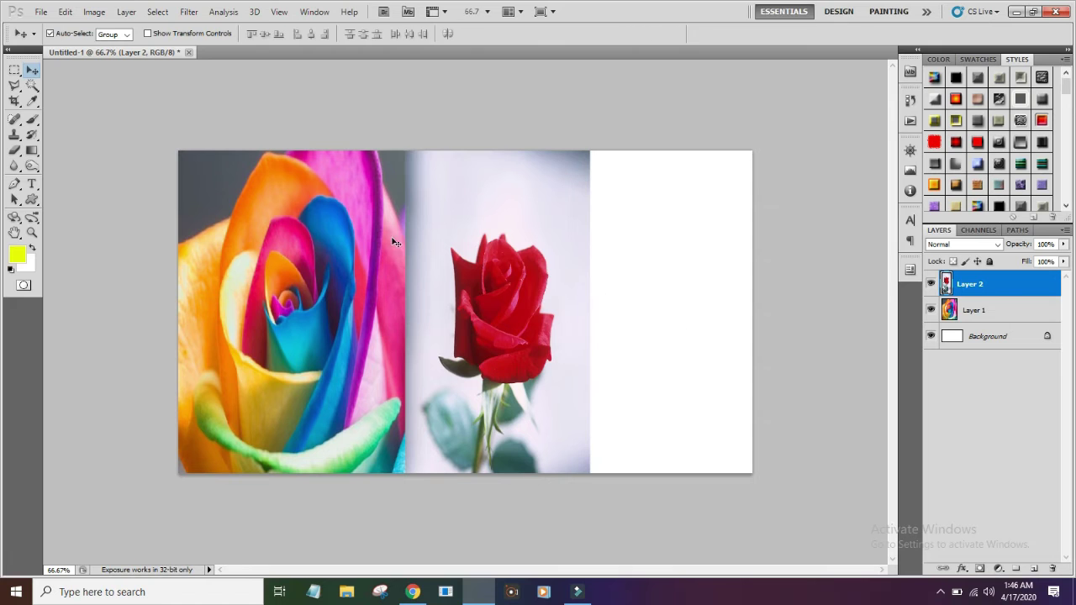
# Step: Copy the Unsplash heart-shaped flower bouquet image and return to the Photoshop canvas
pyautogui.click(413, 592)
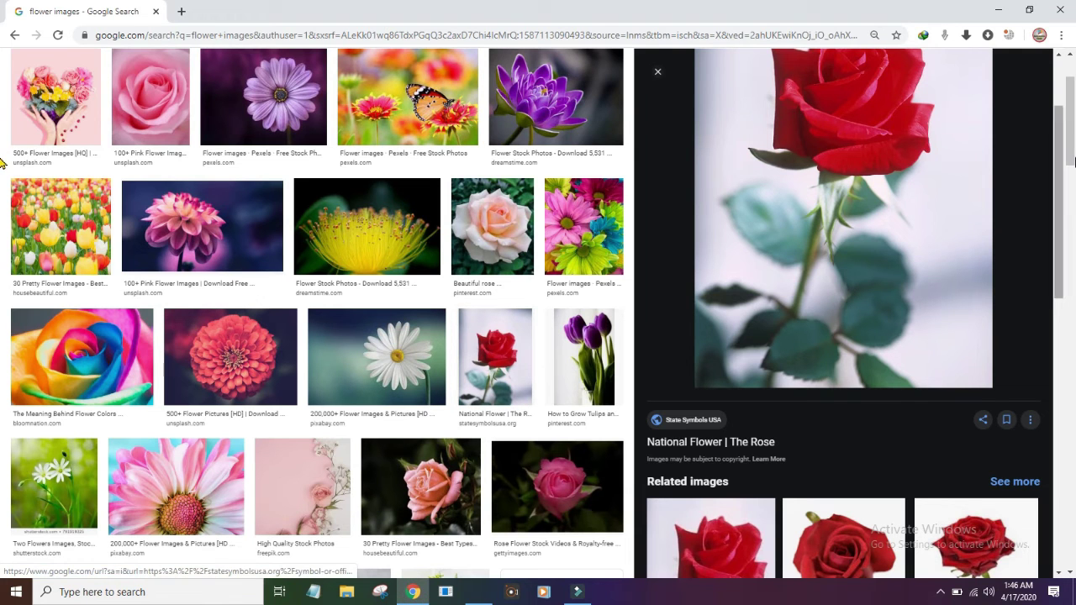
pyautogui.click(78, 110)
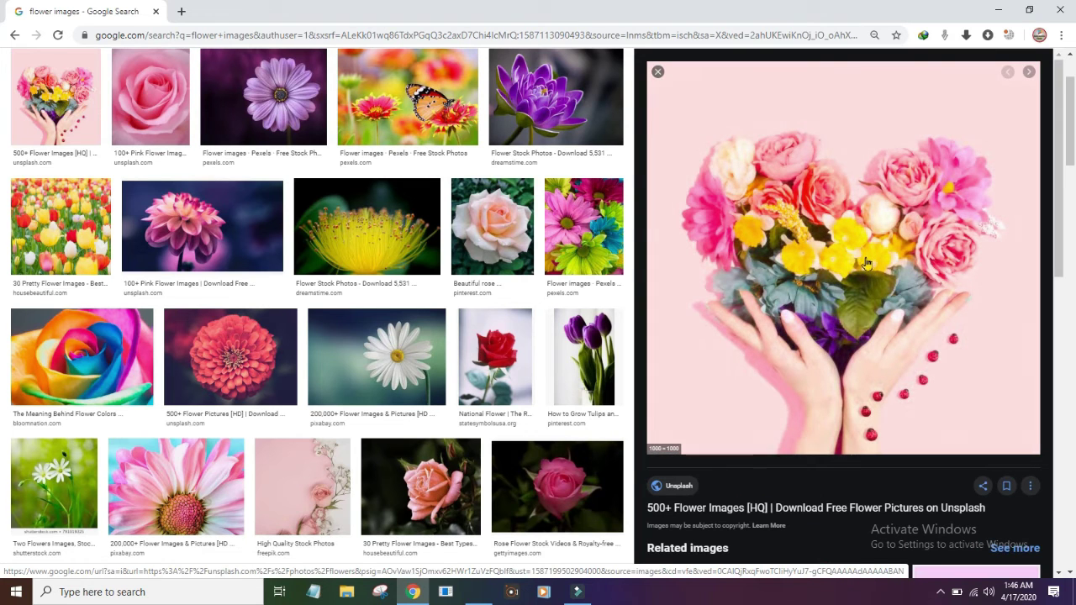
pyautogui.rightClick(796, 252)
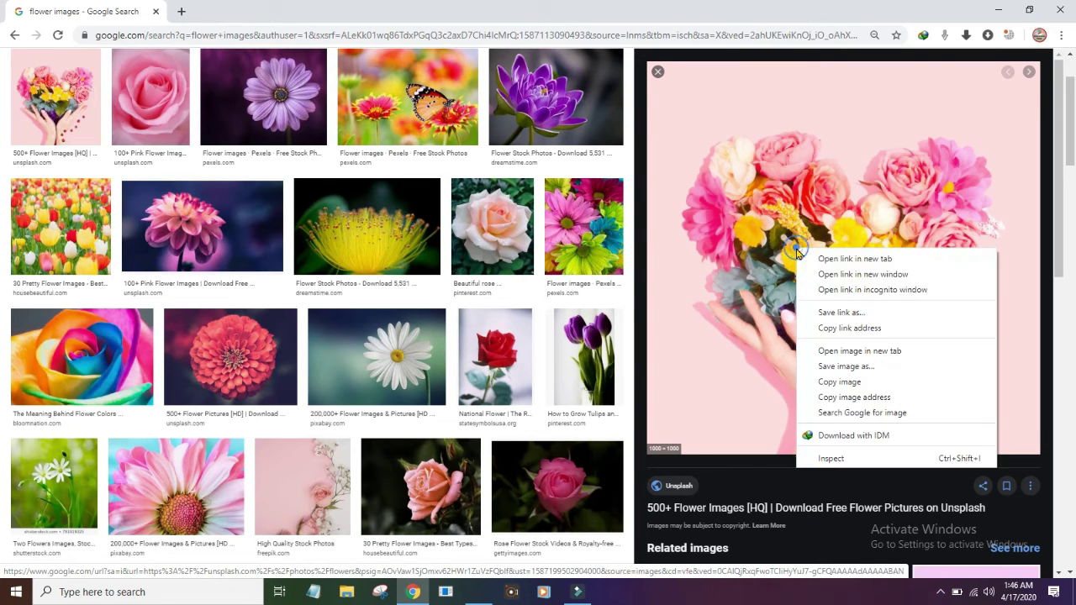
pyautogui.click(855, 382)
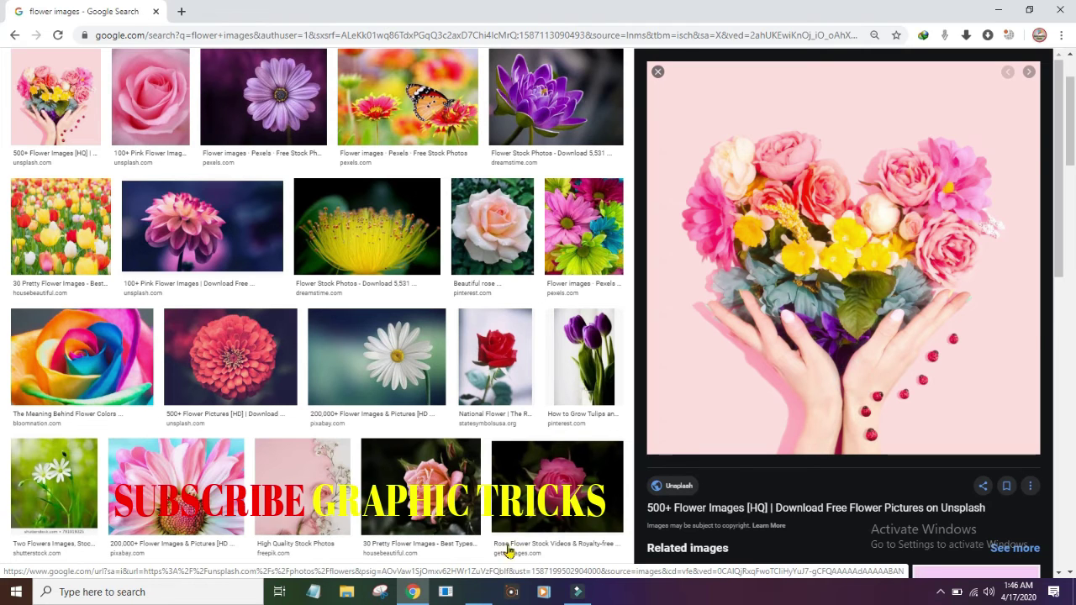
pyautogui.click(483, 587)
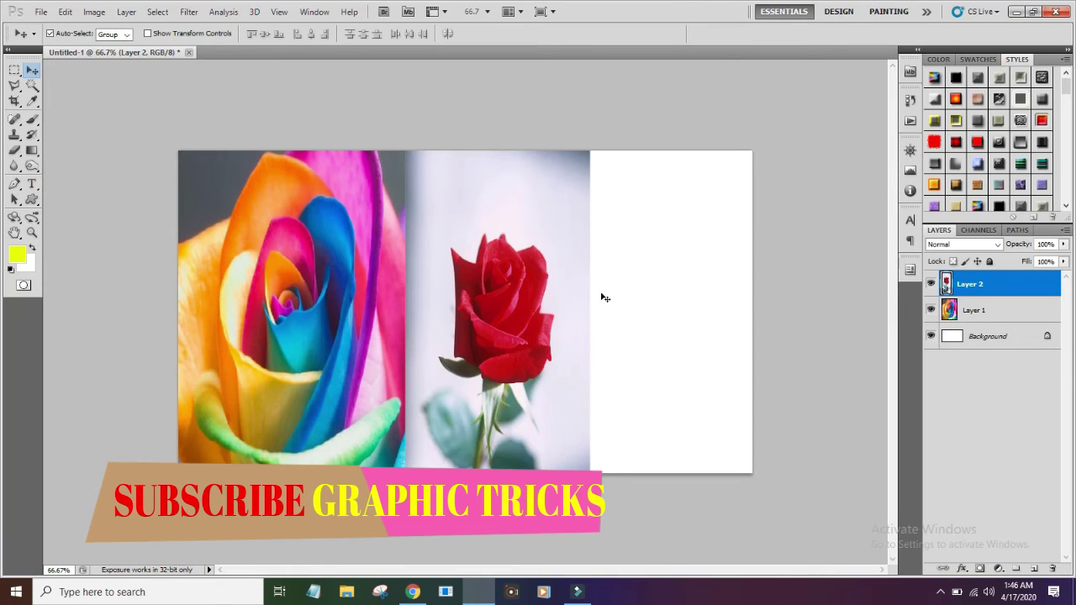
# Step: Paste the heart bouquet and resize it to fill the canvas's right-hand third up to the edge
pyautogui.hotkey('ctrl', 'v')
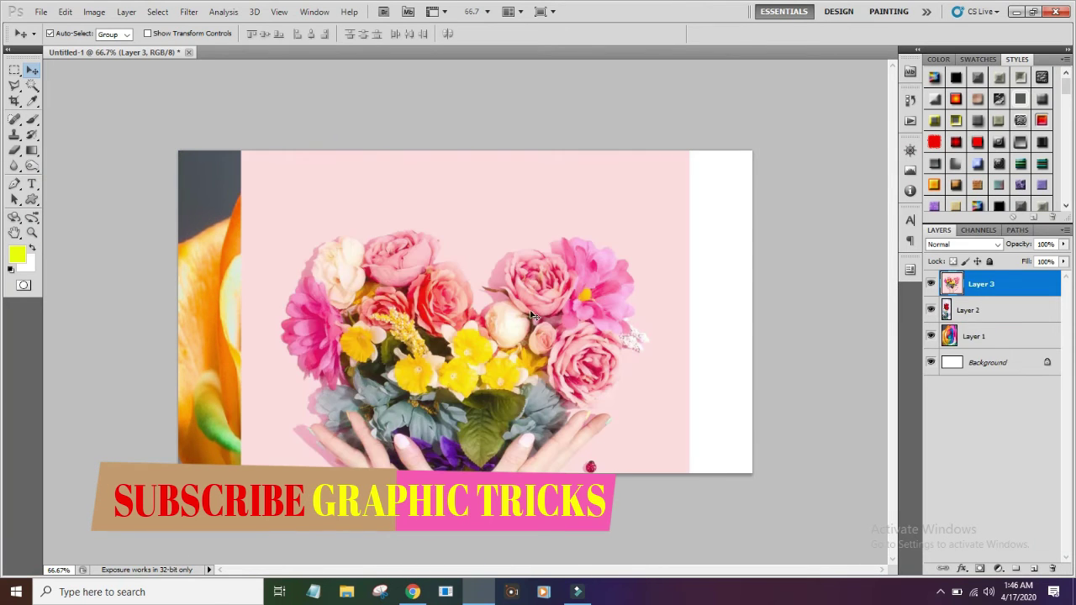
pyautogui.moveTo(328, 281); pyautogui.dragTo(372, 281)
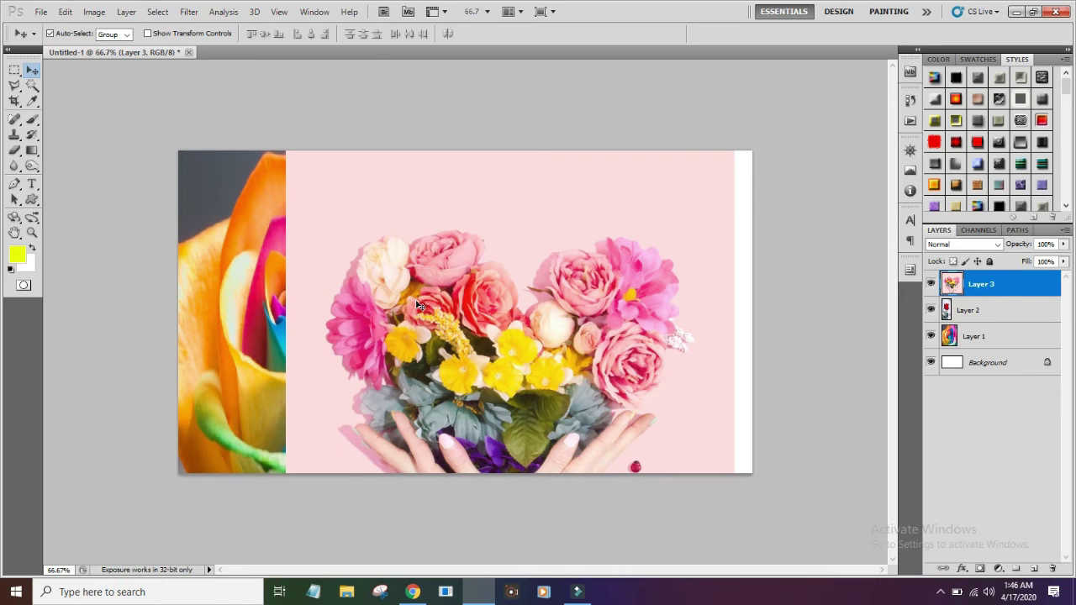
pyautogui.hotkey('ctrl', 't')
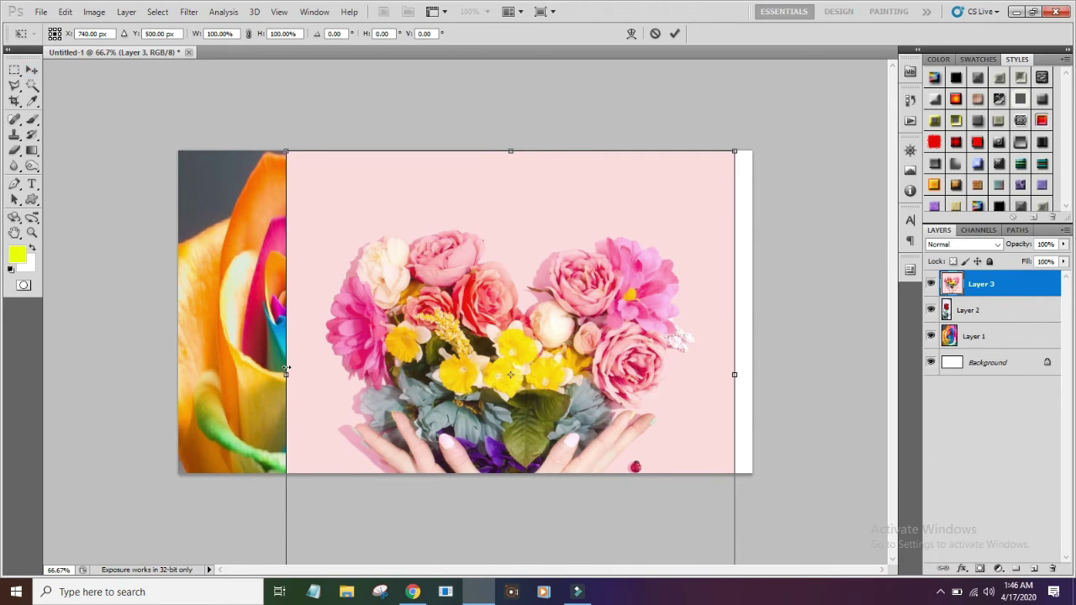
pyautogui.moveTo(288, 376)
pyautogui.mouseDown()
pyautogui.moveTo(600, 381)
pyautogui.moveTo(583, 380)
pyautogui.mouseUp()
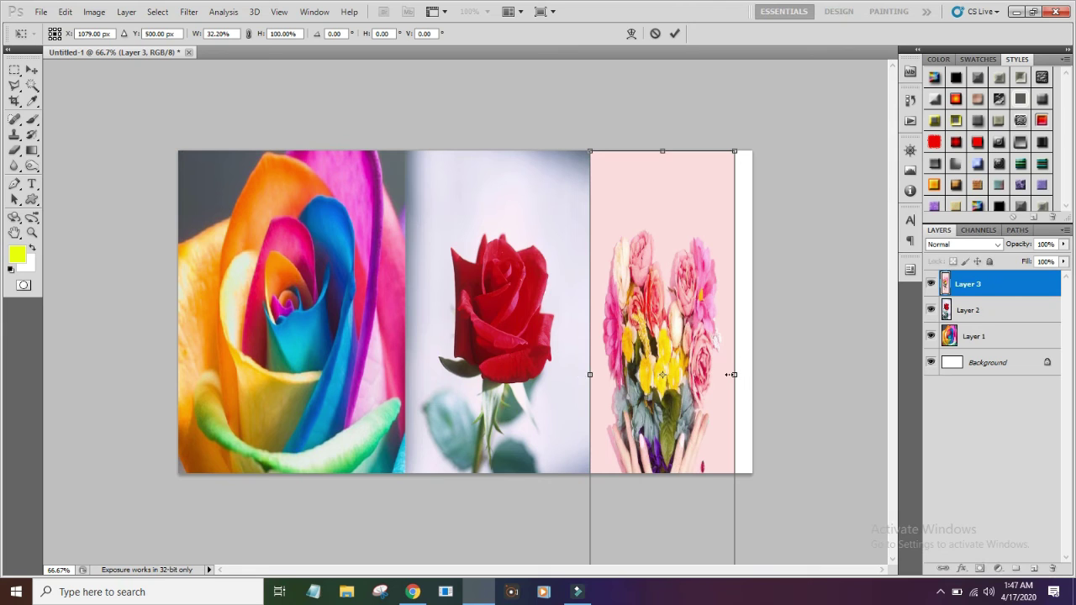
pyautogui.moveTo(741, 375); pyautogui.dragTo(759, 388)
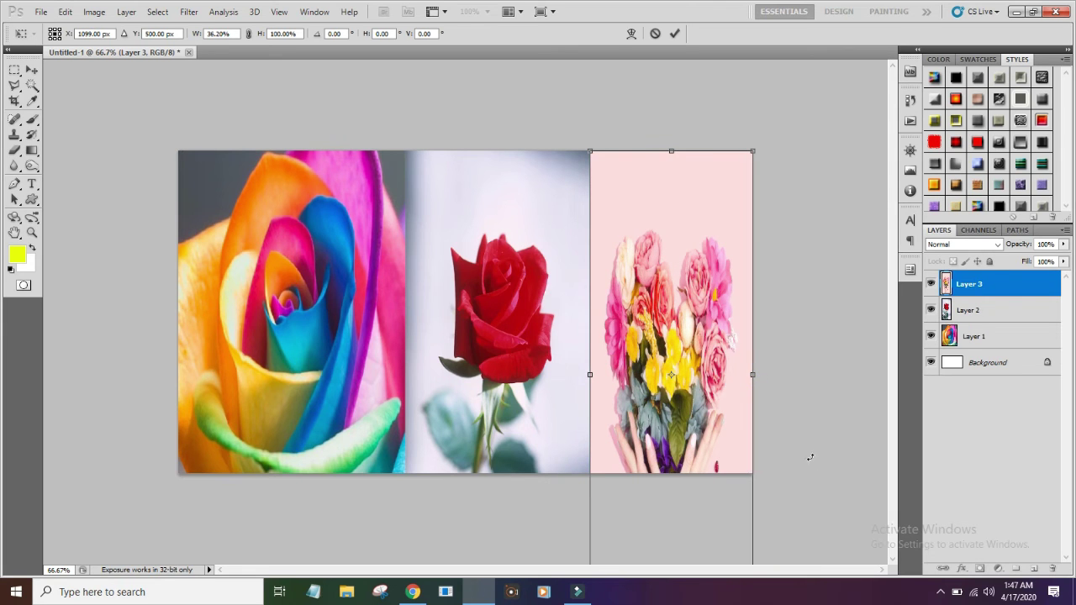
pyautogui.press('Return')
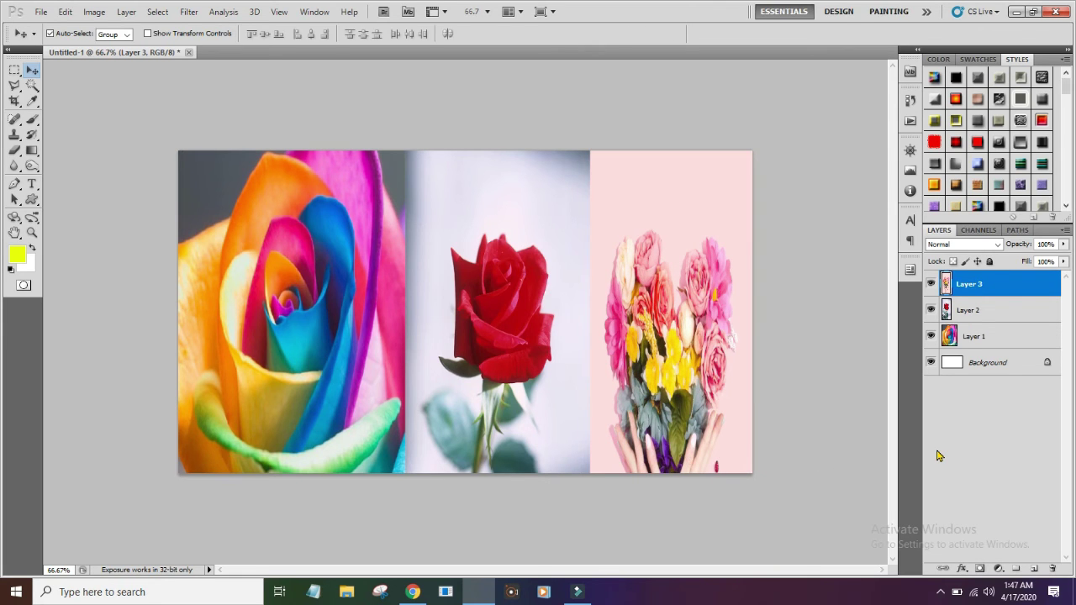